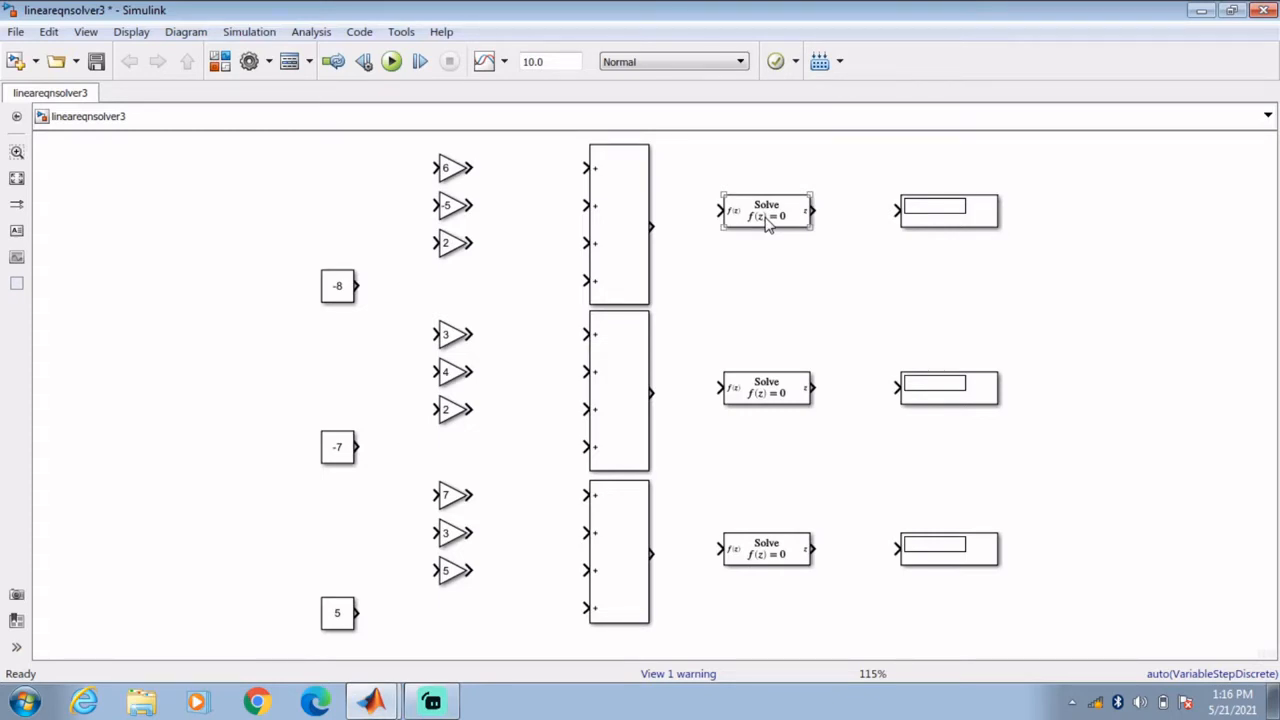
{"action": "left_click", "coordinate": [930, 218]}
{"action": "left_click", "coordinate": [438, 244]}
{"action": "left_click", "coordinate": [786, 218]}
{"action": "left_click", "coordinate": [739, 170]}
{"action": "left_click", "coordinate": [784, 215]}
{"action": "left_click", "coordinate": [454, 178]}
{"action": "left_click", "coordinate": [455, 248]}
- Connect the output of each of the three Solve blocks to the display block on its row
{"action": "left_click_drag", "start_coordinate": [816, 211], "coordinate": [897, 211]}
{"action": "left_click", "coordinate": [948, 224]}
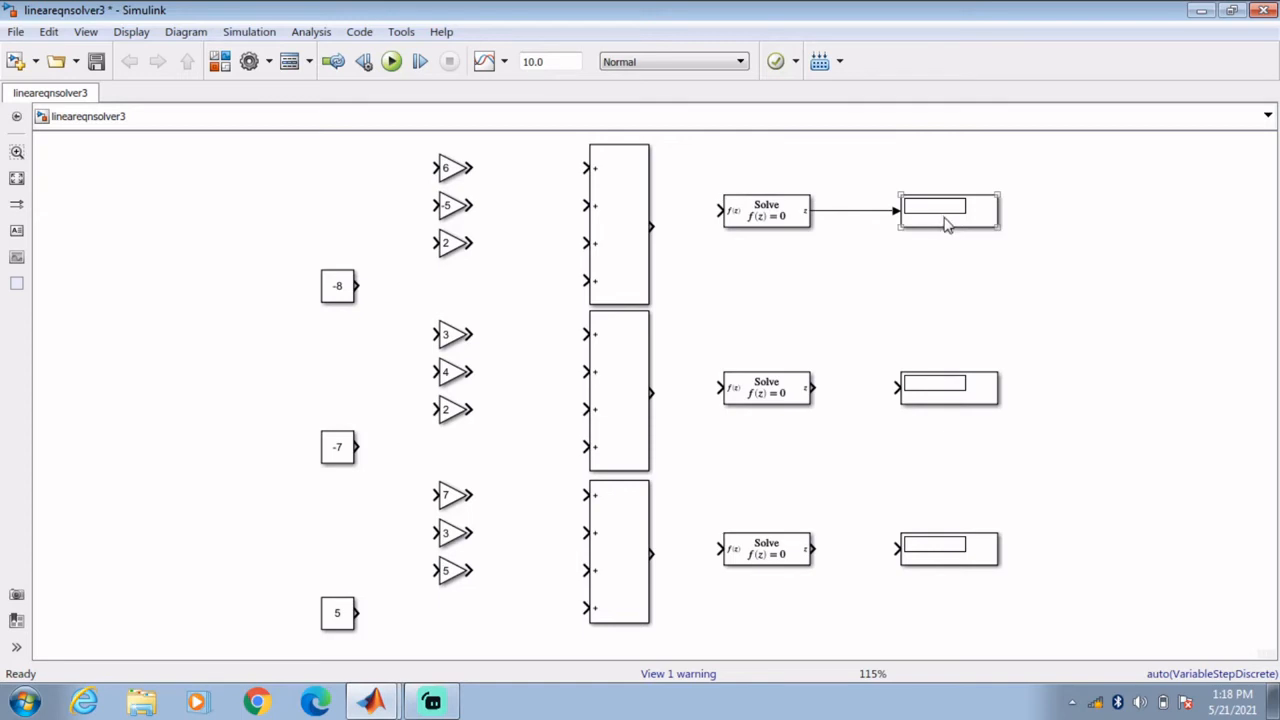
{"action": "left_click", "coordinate": [752, 222]}
{"action": "left_click", "coordinate": [828, 219]}
{"action": "left_click", "coordinate": [848, 211]}
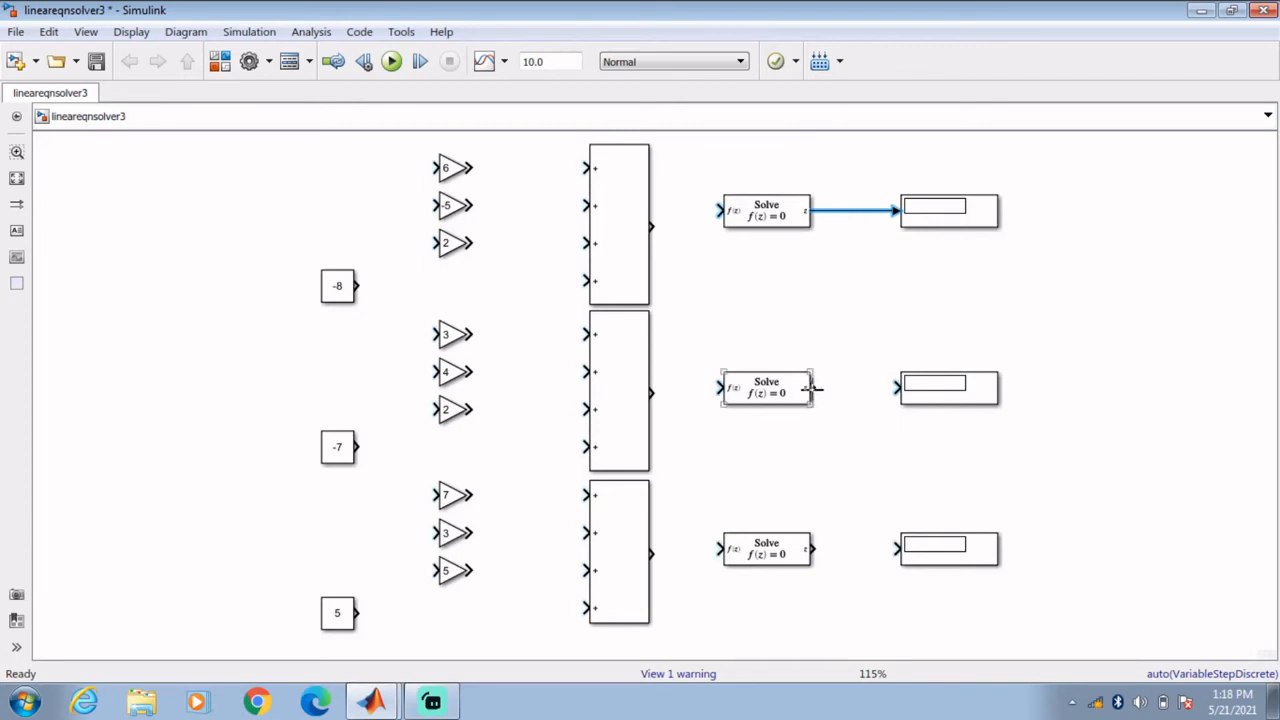
{"action": "left_click_drag", "start_coordinate": [815, 388], "coordinate": [897, 388]}
{"action": "left_click_drag", "start_coordinate": [813, 548], "coordinate": [897, 548]}
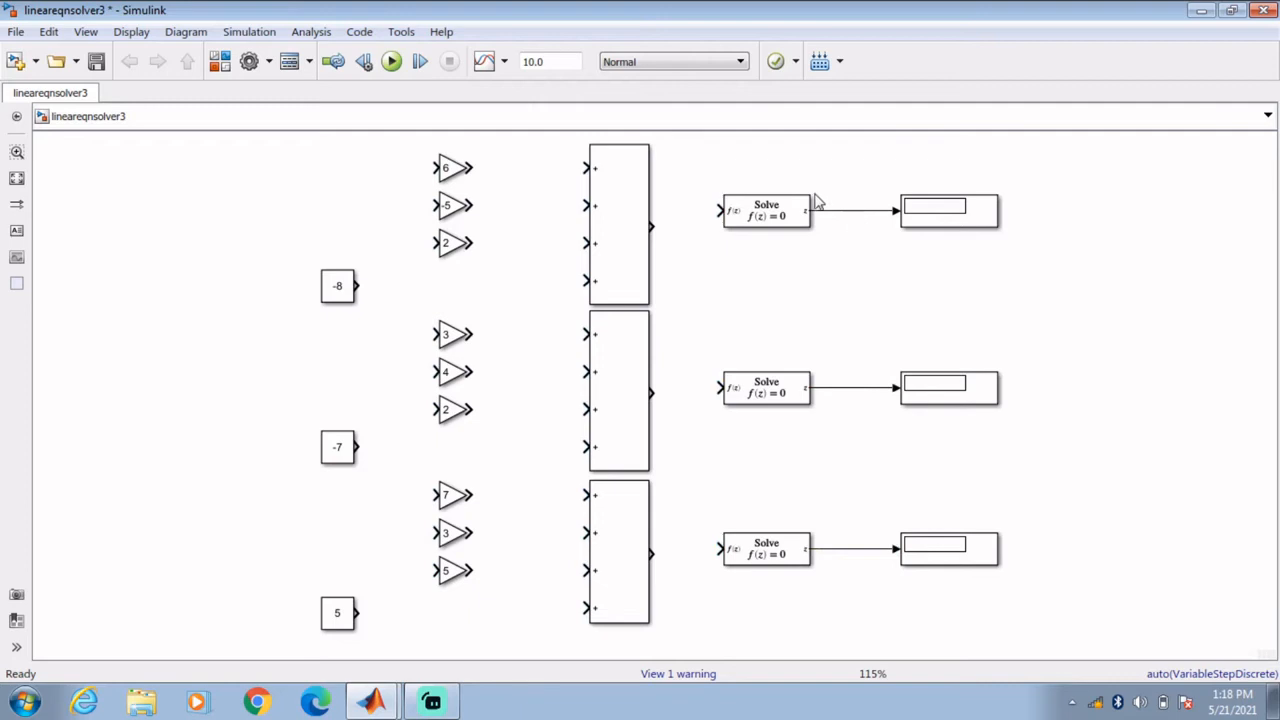
- Feed the first Solve output back to gain 6 with a line routed above the blocks, and connect gain 6 to the upper sum block
{"action": "scroll", "coordinate": [786, 296], "scroll_direction": "up", "scroll_amount": 1}
{"action": "scroll", "coordinate": [786, 296], "scroll_direction": "down", "scroll_amount": 3}
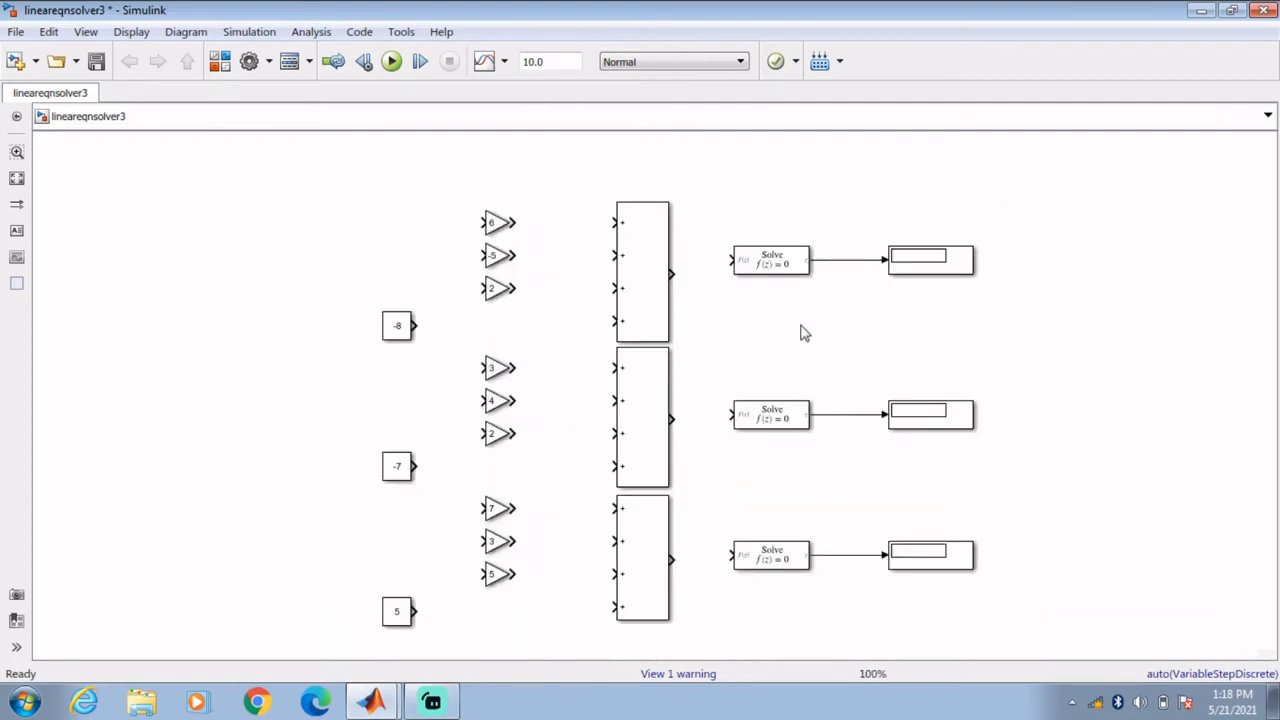
{"action": "left_click_drag", "start_coordinate": [800, 325], "coordinate": [784, 317]}
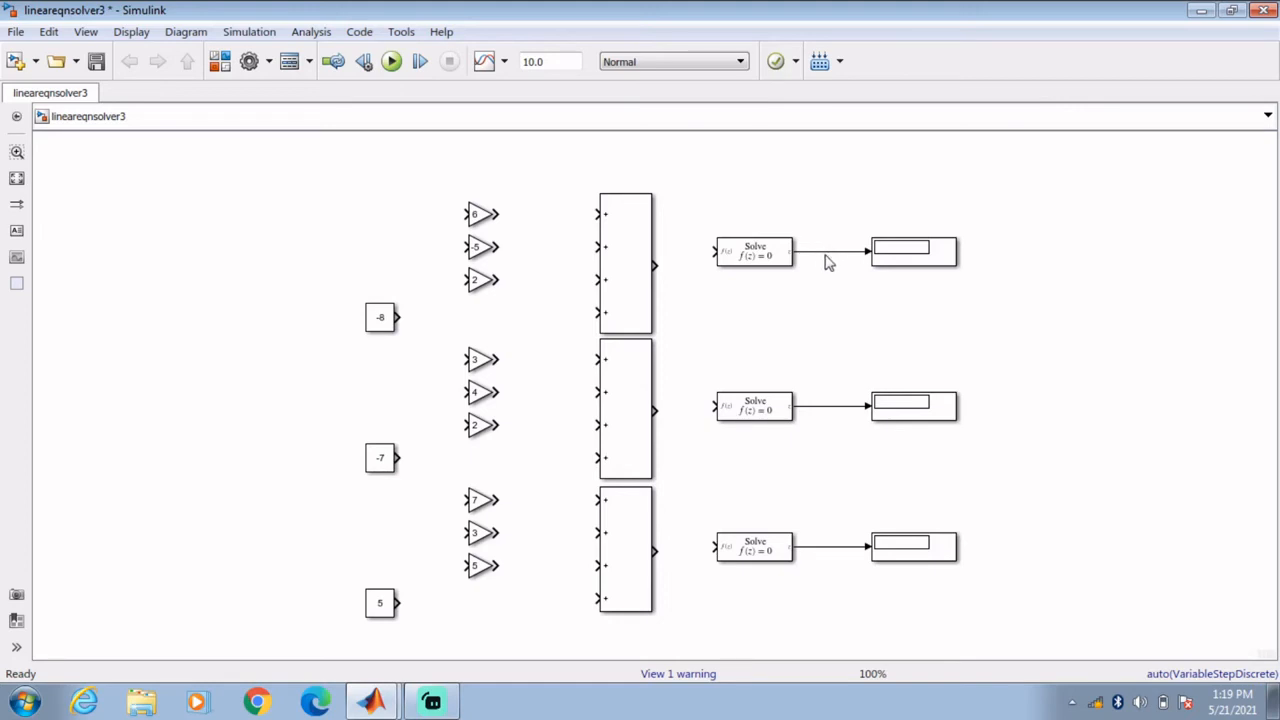
{"action": "mouse_move", "coordinate": [817, 252]}
{"action": "left_mouse_down"}
{"action": "mouse_move", "coordinate": [803, 206]}
{"action": "mouse_move", "coordinate": [737, 166]}
{"action": "mouse_move", "coordinate": [457, 171]}
{"action": "mouse_move", "coordinate": [436, 196]}
{"action": "mouse_move", "coordinate": [467, 213]}
{"action": "left_mouse_up"}
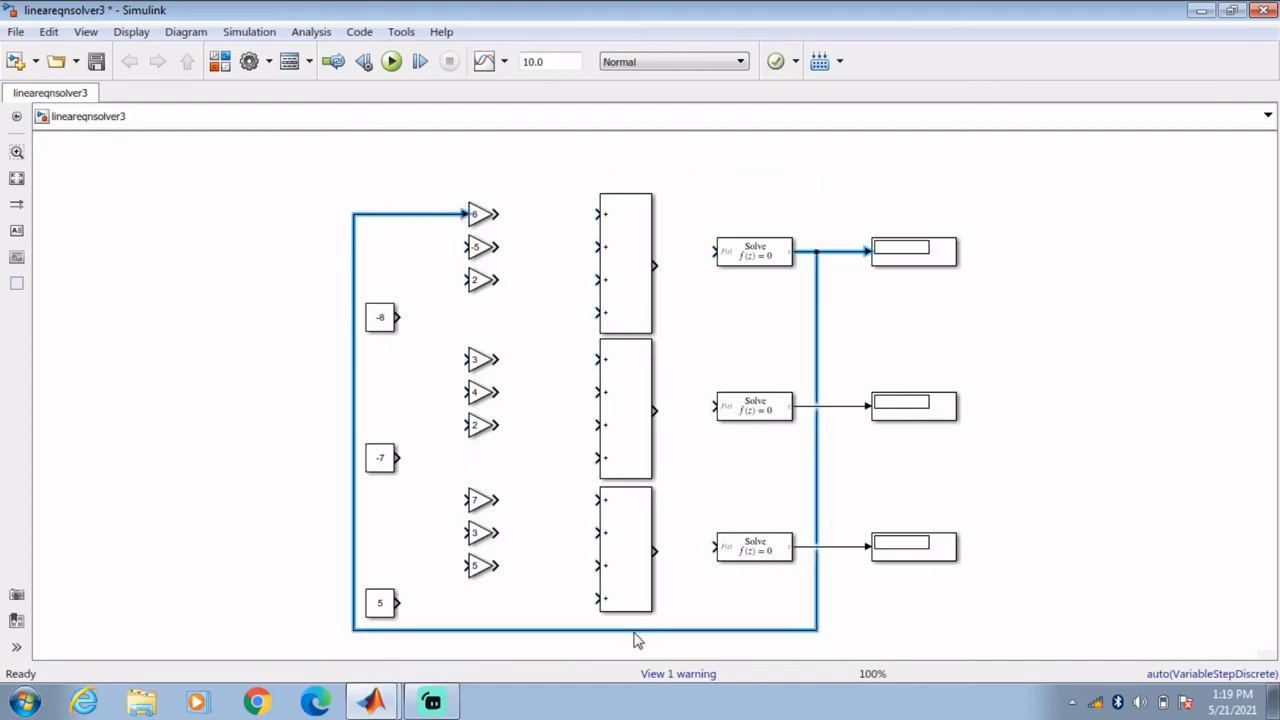
{"action": "left_click_drag", "start_coordinate": [636, 631], "coordinate": [614, 157]}
- Feed the second Solve output back to gain -5 above the blocks, and reroute the first feedback line's end near gain 6
{"action": "mouse_move", "coordinate": [828, 413]}
{"action": "left_mouse_down"}
{"action": "mouse_move", "coordinate": [811, 251]}
{"action": "mouse_move", "coordinate": [683, 169]}
{"action": "mouse_move", "coordinate": [480, 160]}
{"action": "mouse_move", "coordinate": [436, 230]}
{"action": "mouse_move", "coordinate": [467, 247]}
{"action": "left_mouse_up"}
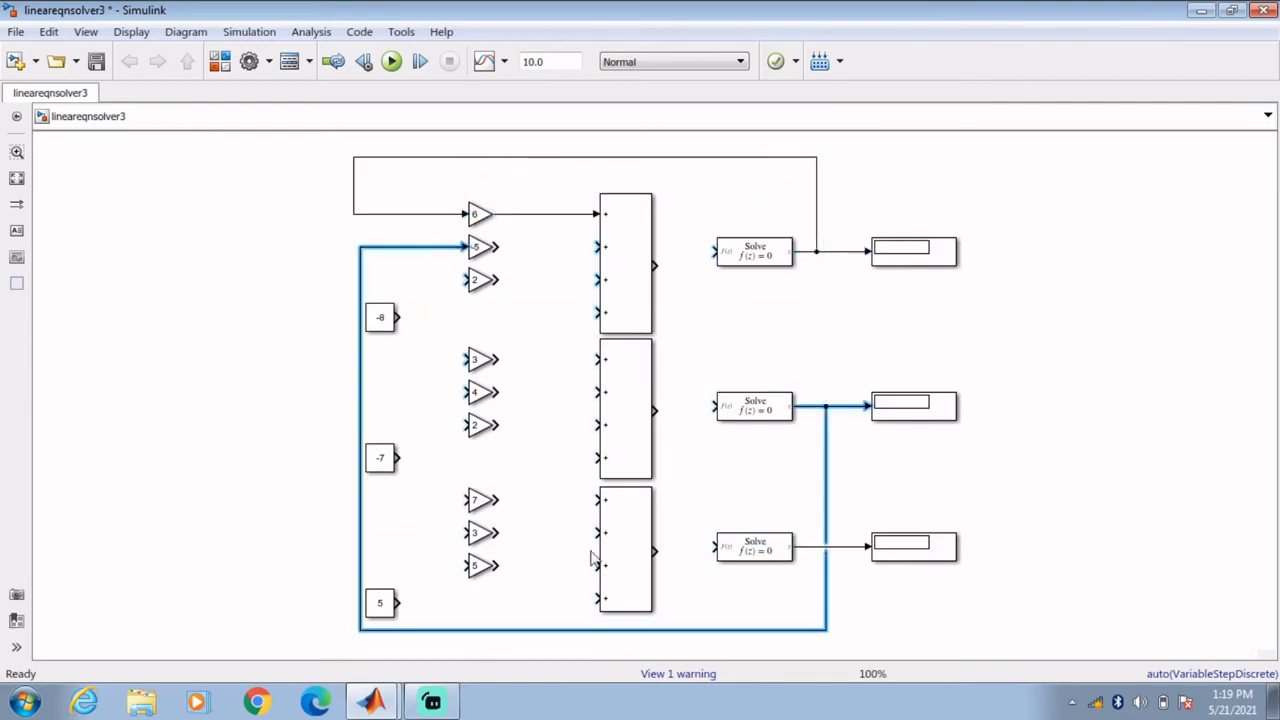
{"action": "left_click_drag", "start_coordinate": [601, 637], "coordinate": [571, 277]}
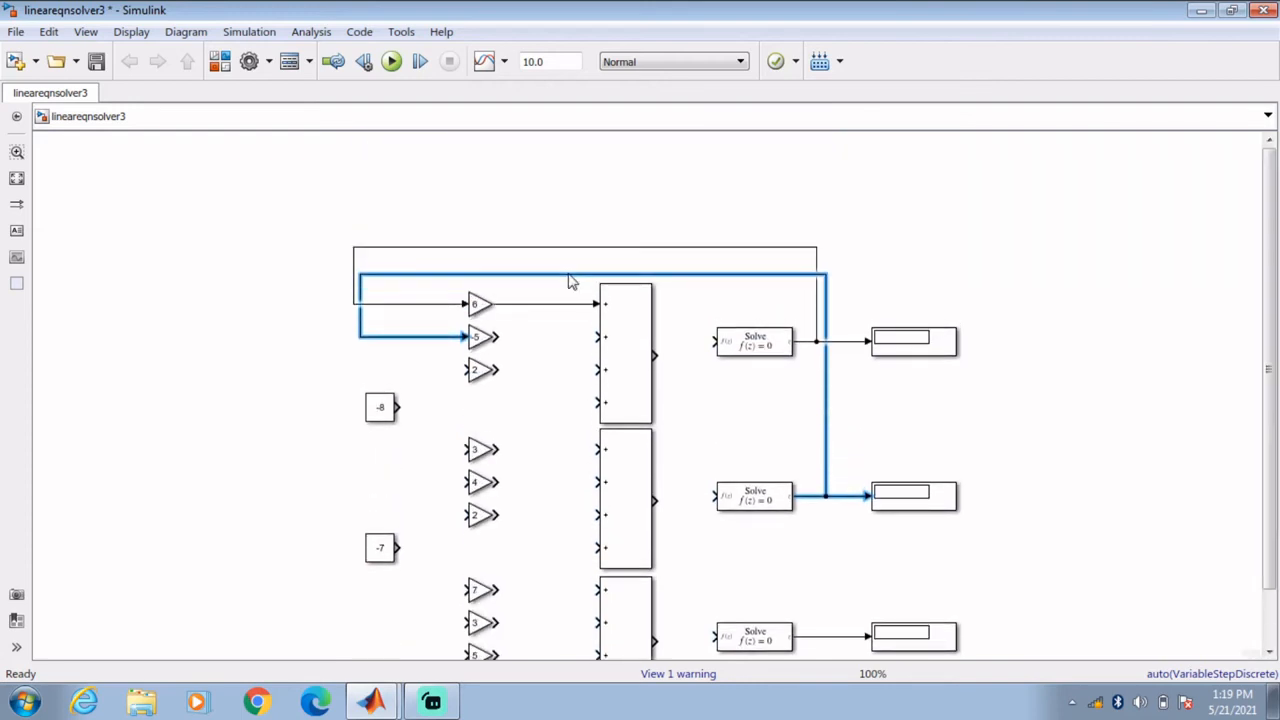
{"action": "left_click", "coordinate": [361, 281]}
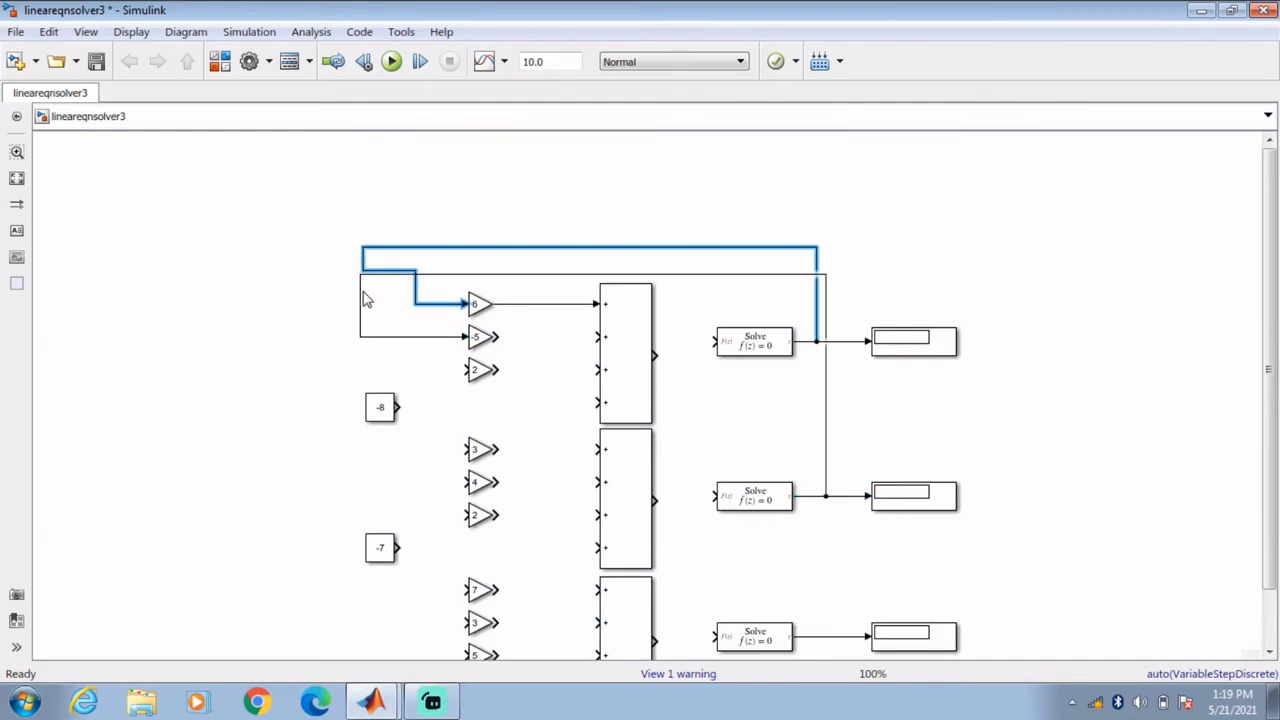
- Complete the first equation's wiring: third Solve output to gain 2, gains -5 and 2 and constant -8 to the sum, sum to first Solve
{"action": "left_click_drag", "start_coordinate": [497, 337], "coordinate": [604, 337]}
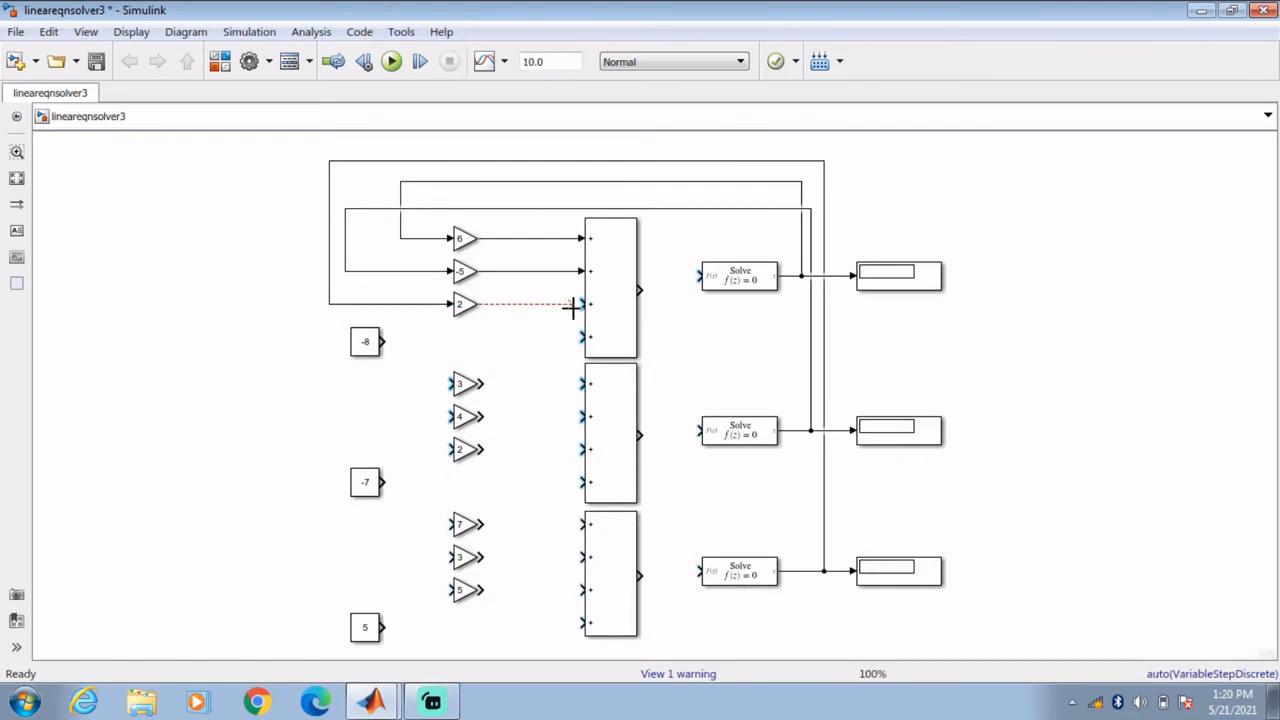
{"action": "left_click_drag", "start_coordinate": [580, 303], "coordinate": [584, 303]}
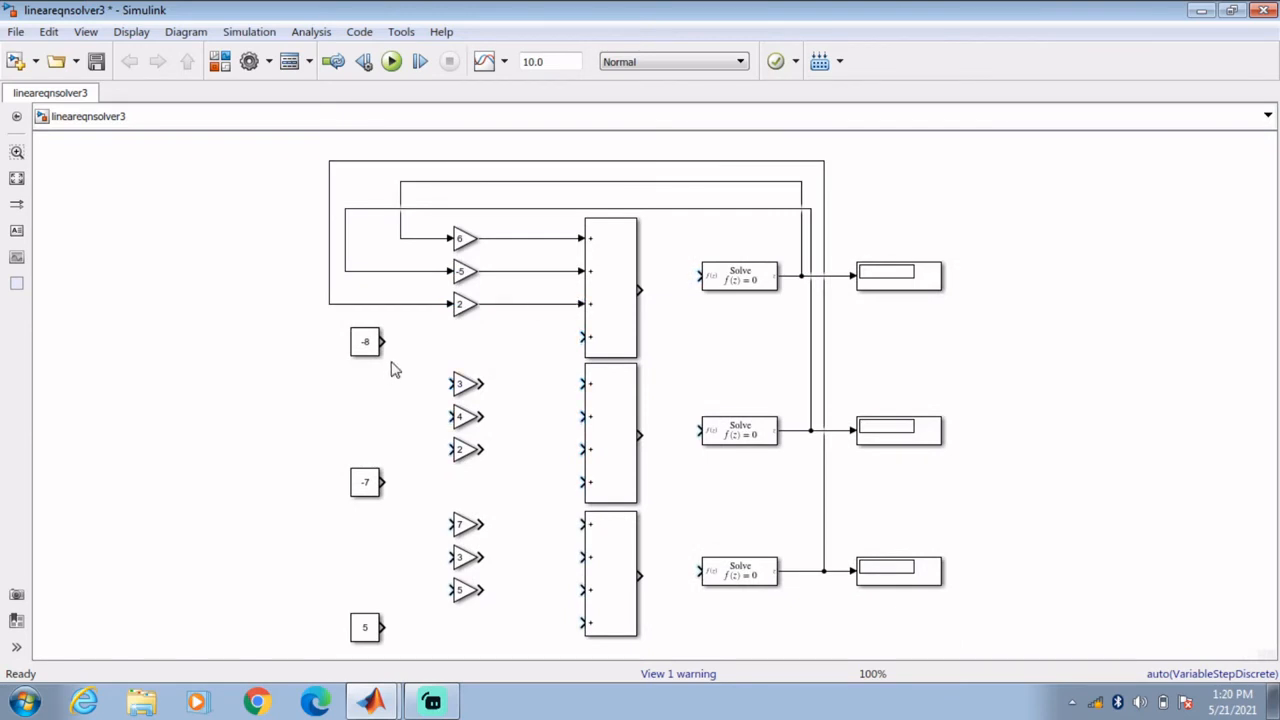
{"action": "left_click_drag", "start_coordinate": [381, 341], "coordinate": [578, 340]}
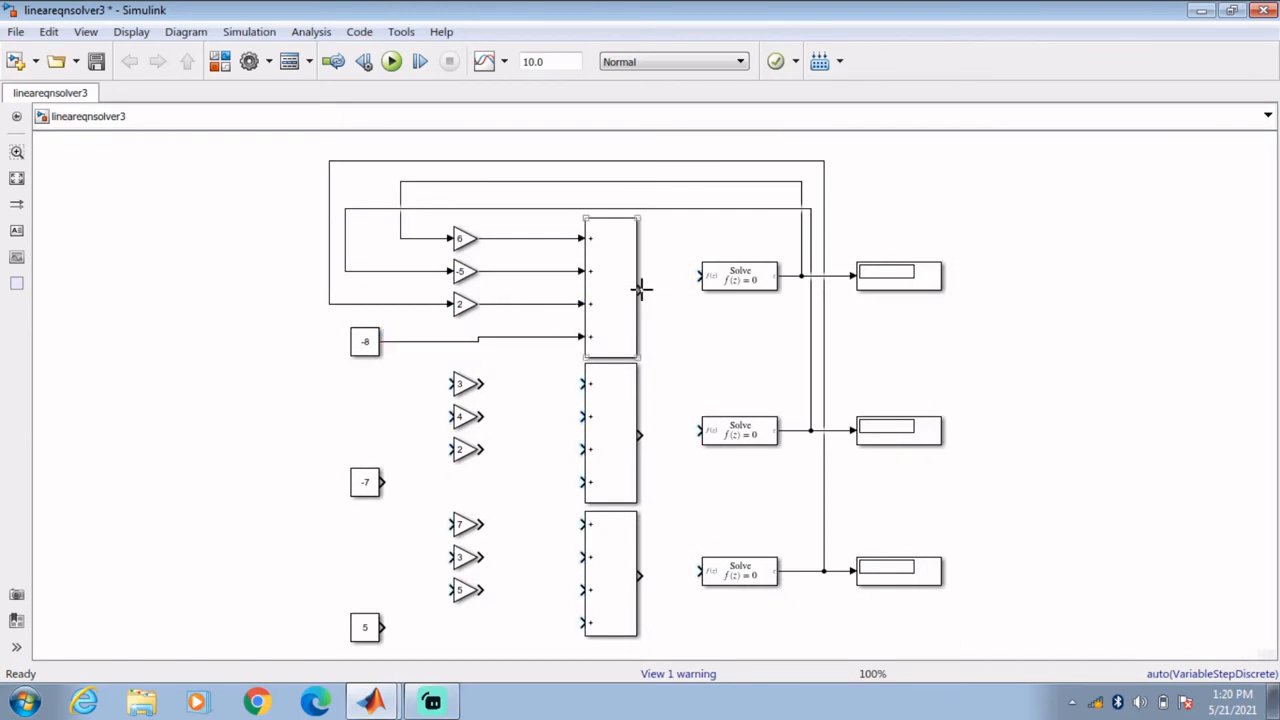
{"action": "left_click_drag", "start_coordinate": [641, 289], "coordinate": [701, 276]}
{"action": "left_click", "coordinate": [468, 276]}
- Branch the three feedback lines to gains 3, 4 and 2 of the second equation, in that order
{"action": "mouse_move", "coordinate": [402, 238]}
{"action": "left_mouse_down"}
{"action": "mouse_move", "coordinate": [408, 334]}
{"action": "mouse_move", "coordinate": [450, 383]}
{"action": "left_mouse_up"}
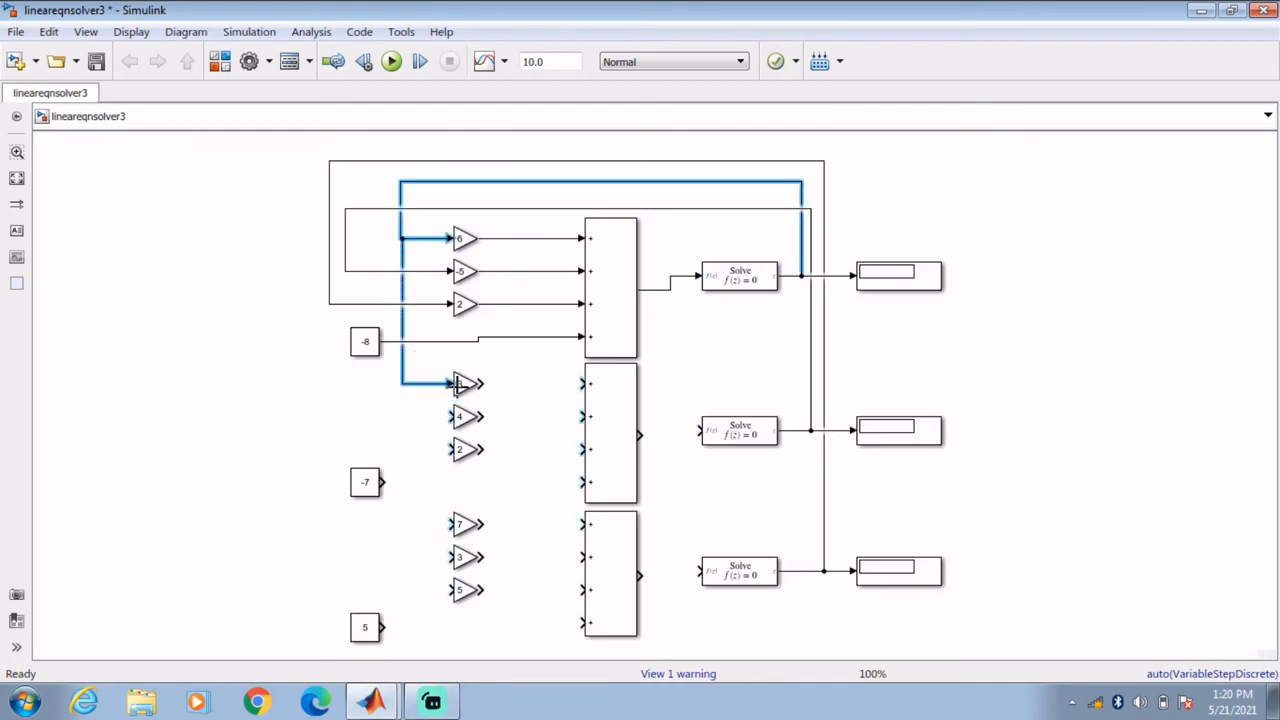
{"action": "mouse_move", "coordinate": [409, 271]}
{"action": "left_mouse_down"}
{"action": "mouse_move", "coordinate": [434, 406]}
{"action": "mouse_move", "coordinate": [450, 416]}
{"action": "left_mouse_up"}
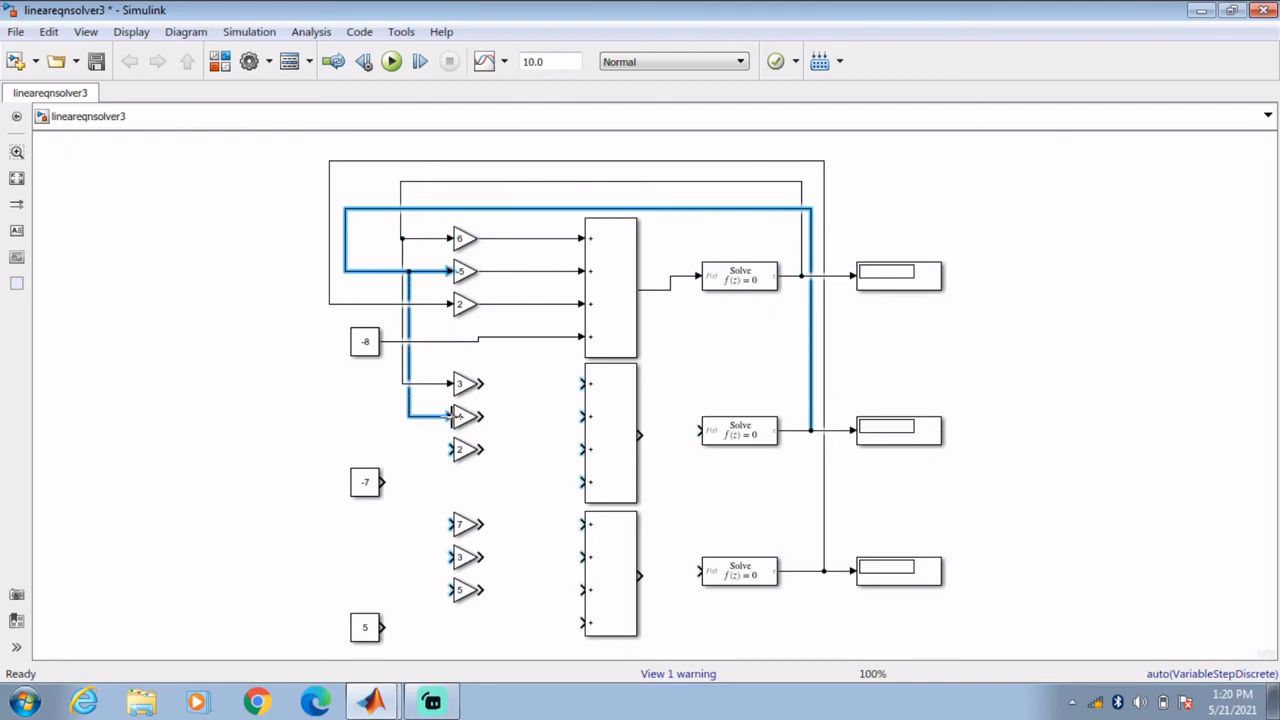
{"action": "left_click_drag", "start_coordinate": [396, 310], "coordinate": [452, 449]}
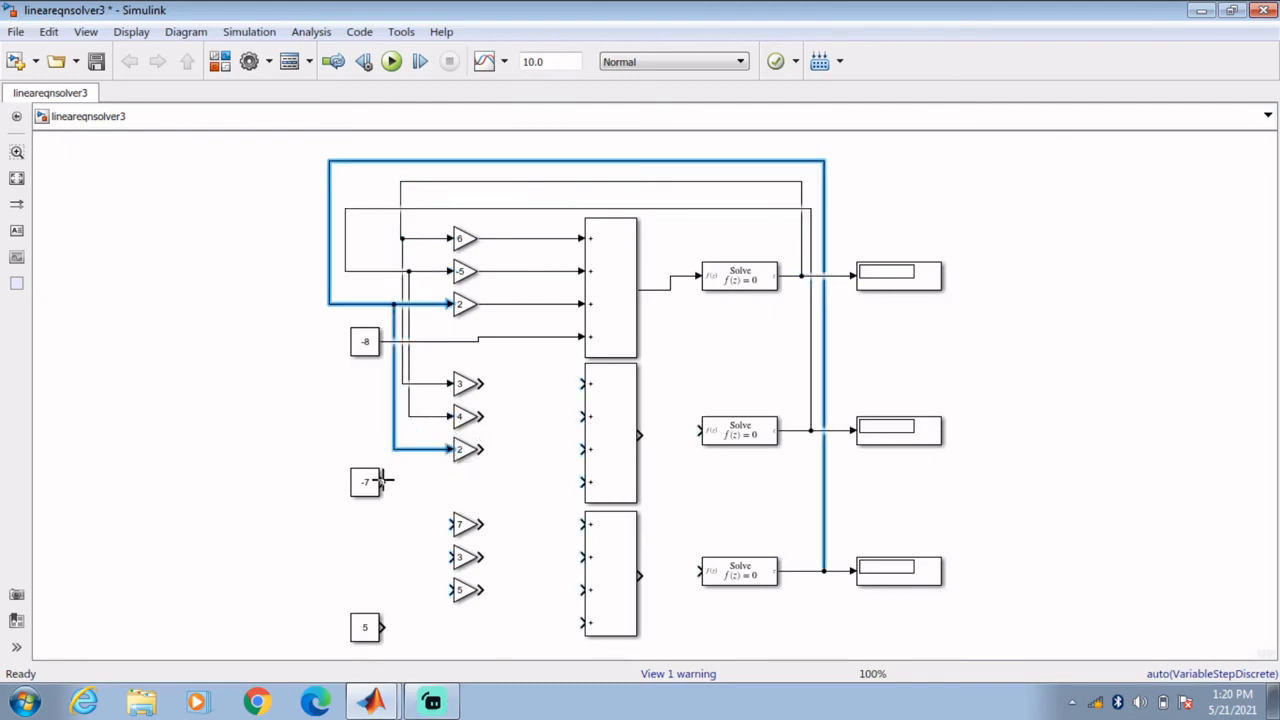
- Connect constant -7 and gains 3, 4 and 2 to the inputs of the middle sum block
{"action": "left_click_drag", "start_coordinate": [383, 482], "coordinate": [580, 483]}
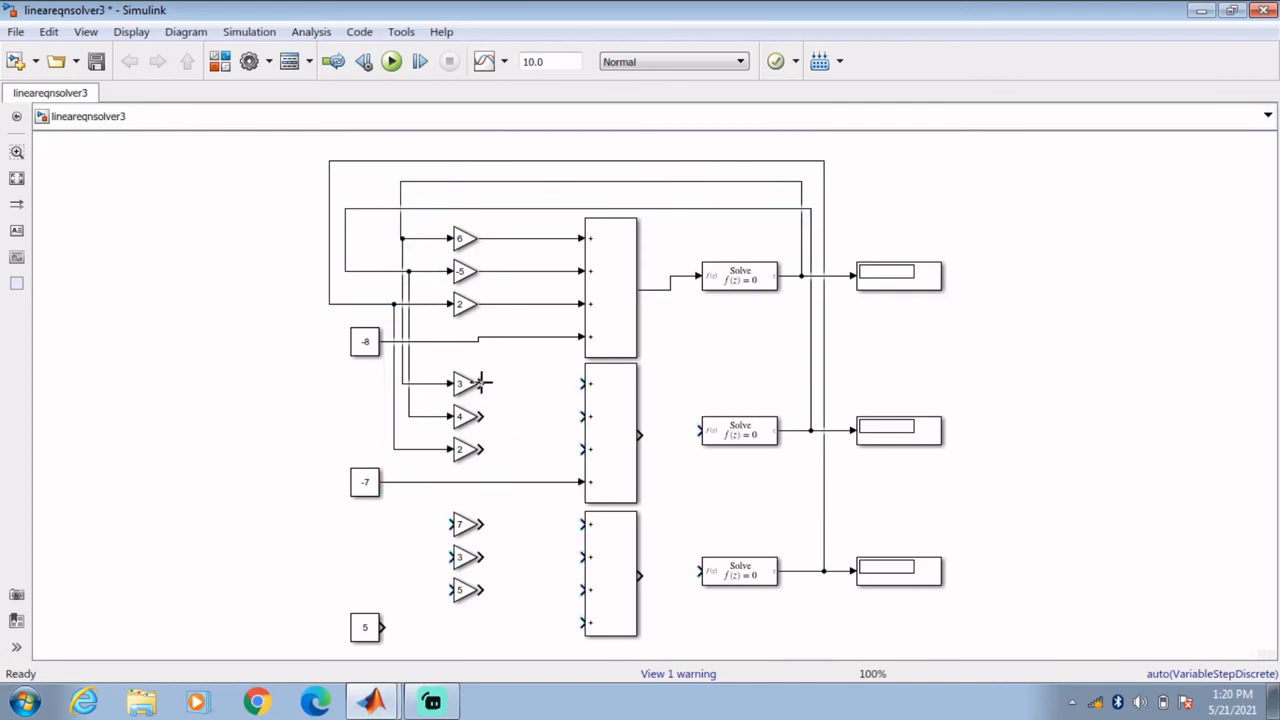
{"action": "left_click_drag", "start_coordinate": [481, 383], "coordinate": [583, 383]}
{"action": "left_click_drag", "start_coordinate": [484, 416], "coordinate": [583, 416]}
{"action": "left_click_drag", "start_coordinate": [484, 449], "coordinate": [584, 449]}
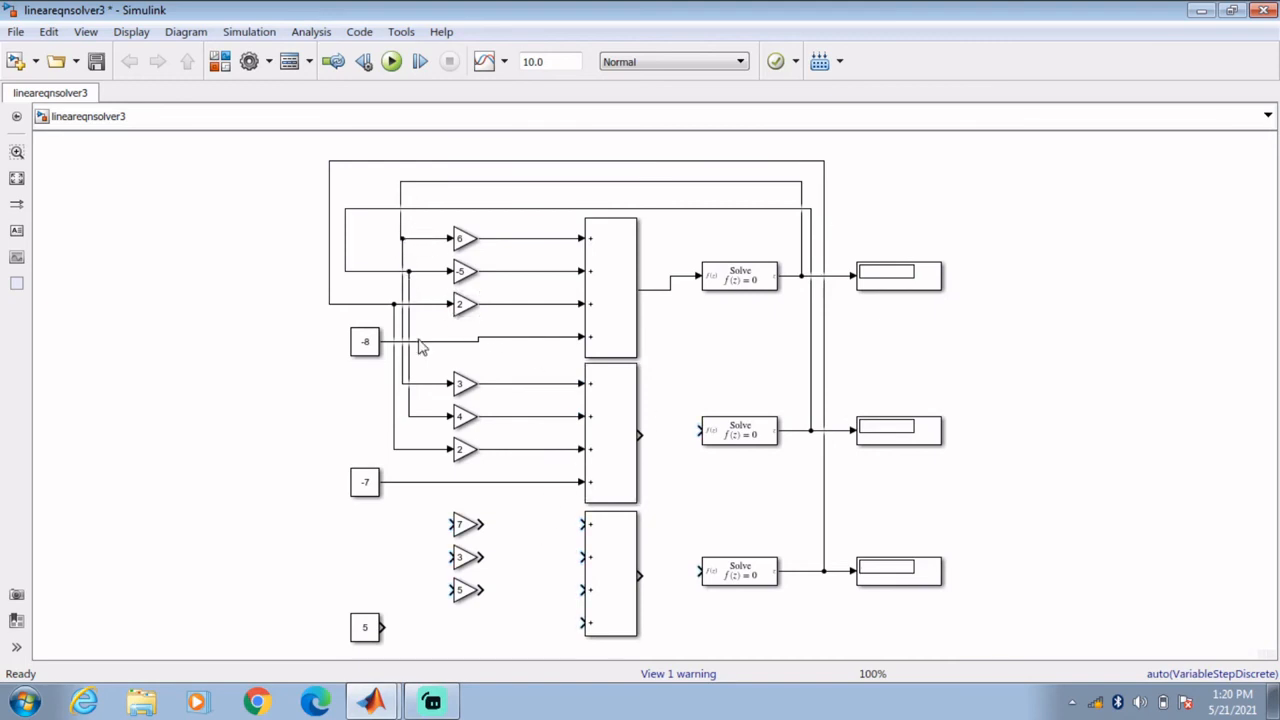
- Branch the three feedback lines to gains 7, 3 and 5 of the third equation, in that order
{"action": "left_click_drag", "start_coordinate": [405, 386], "coordinate": [404, 522]}
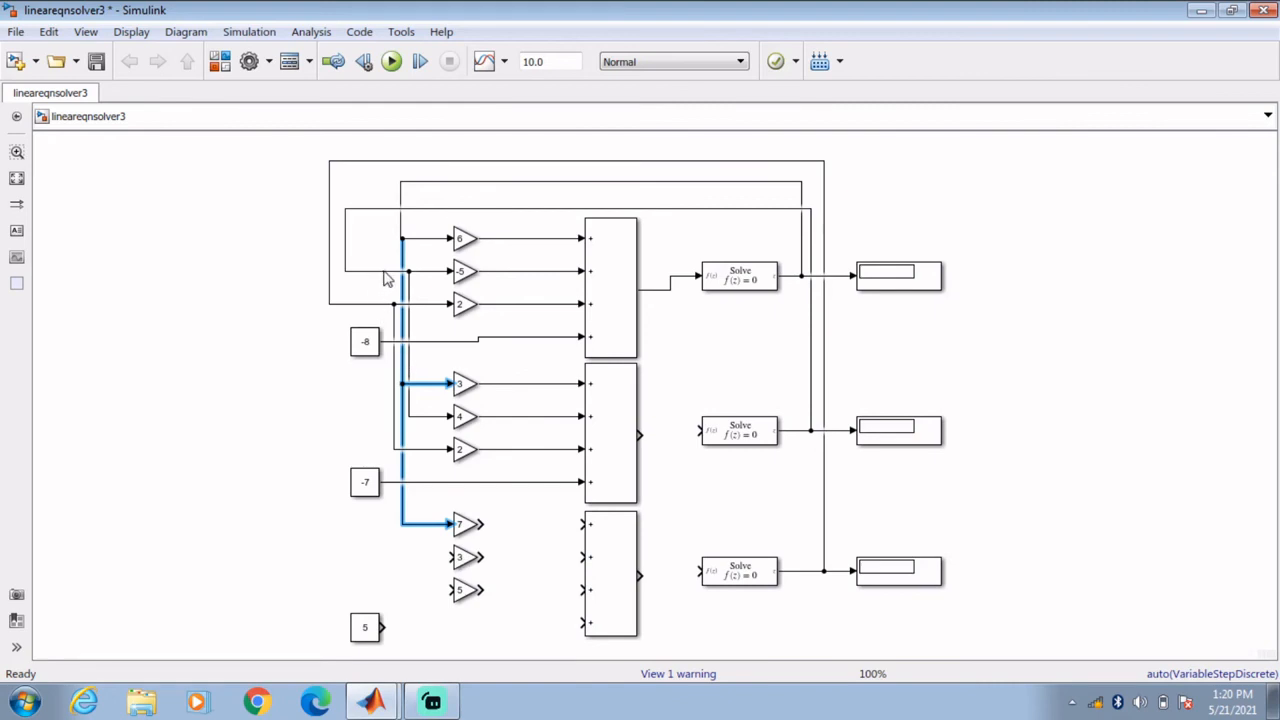
{"action": "mouse_move", "coordinate": [384, 272]}
{"action": "left_mouse_down"}
{"action": "mouse_move", "coordinate": [417, 543]}
{"action": "mouse_move", "coordinate": [443, 580]}
{"action": "mouse_move", "coordinate": [452, 560]}
{"action": "left_mouse_up"}
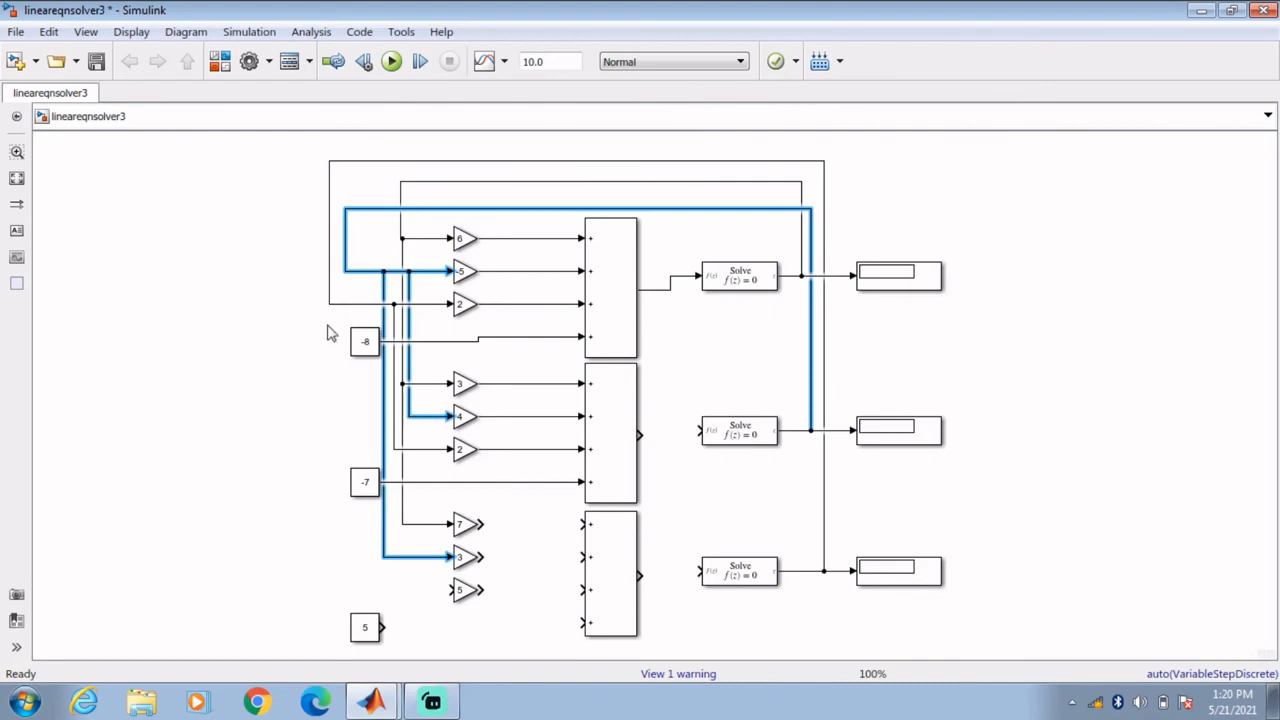
{"action": "left_click_drag", "start_coordinate": [329, 303], "coordinate": [456, 595]}
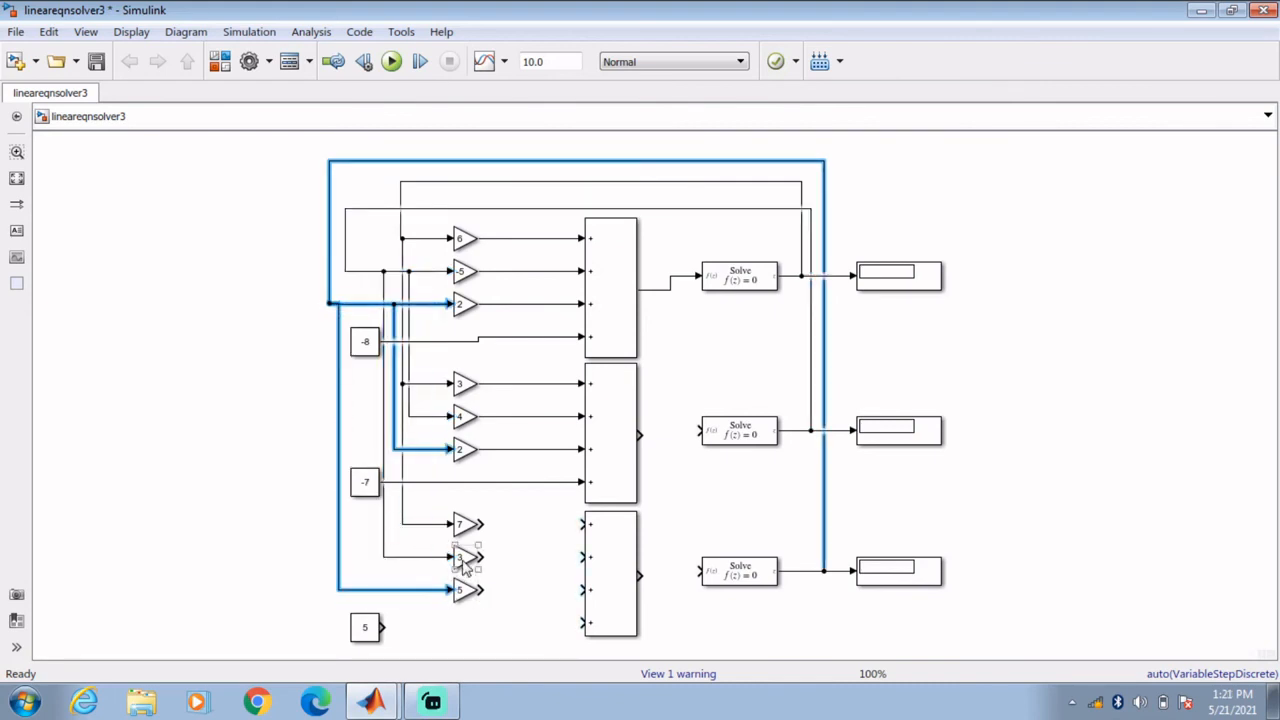
- Connect gains 7, 3, 5 and constant 5 to the lower sum block, and link the two remaining sum outputs to their Solve blocks
{"action": "left_click_drag", "start_coordinate": [485, 524], "coordinate": [584, 524]}
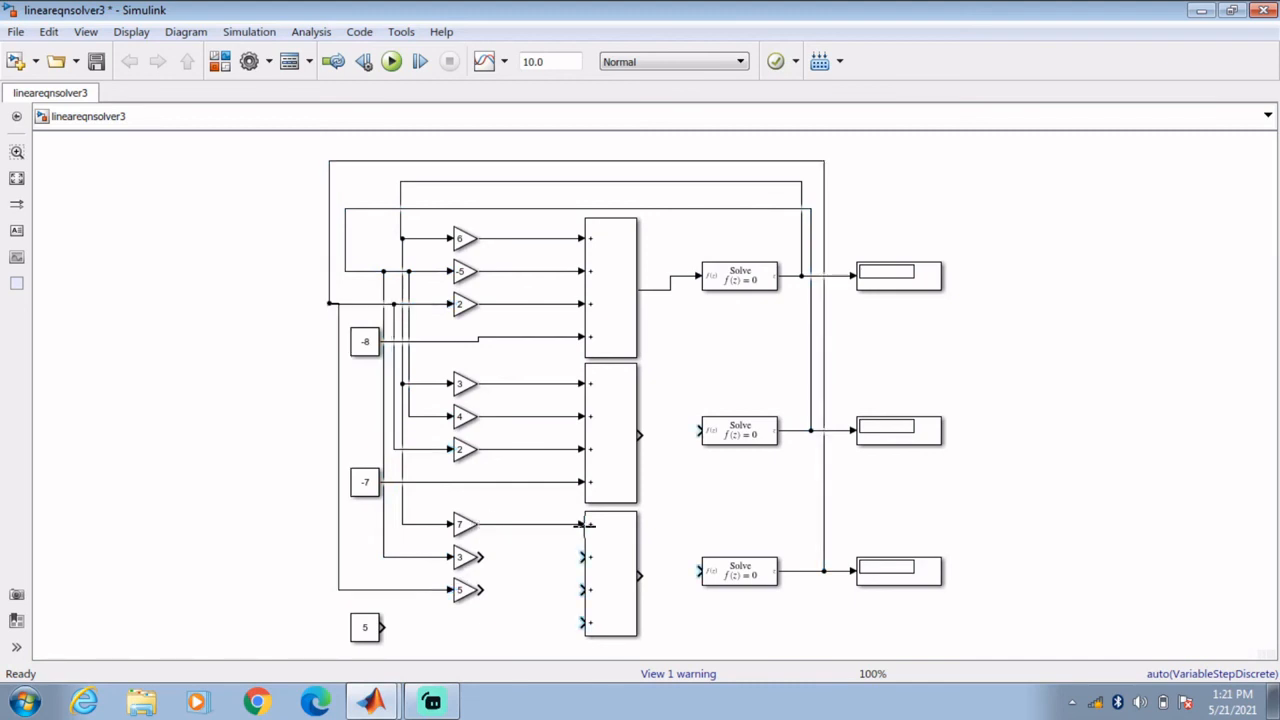
{"action": "left_click_drag", "start_coordinate": [481, 557], "coordinate": [582, 558]}
{"action": "left_click_drag", "start_coordinate": [481, 590], "coordinate": [588, 594]}
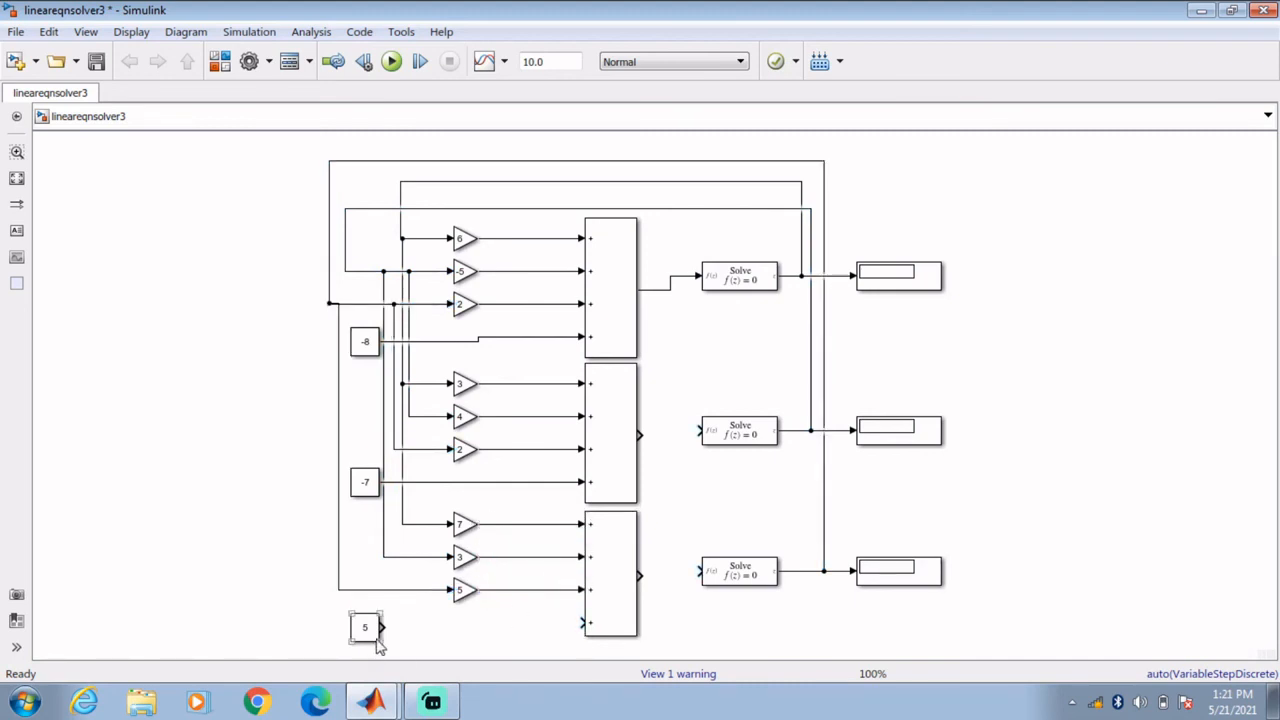
{"action": "left_click_drag", "start_coordinate": [382, 627], "coordinate": [580, 624]}
{"action": "left_click", "coordinate": [598, 330]}
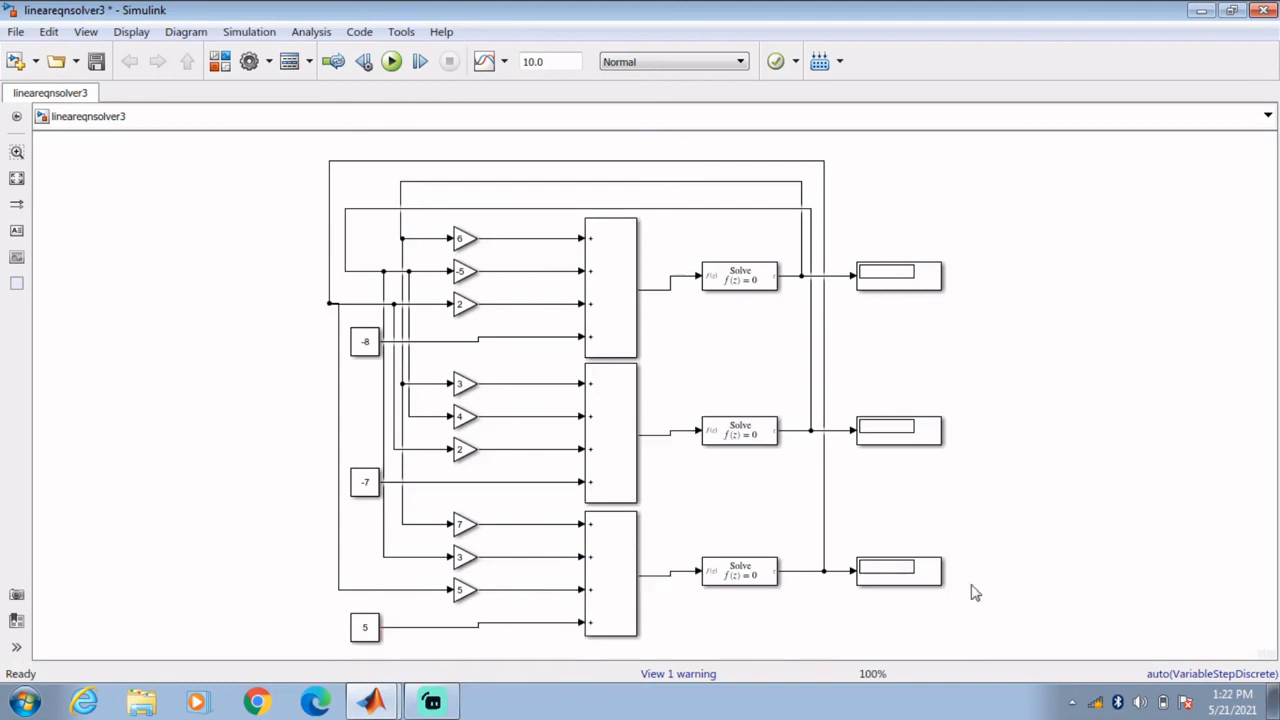
- Run the simulation and check the solved values on the three display blocks
{"action": "left_click", "coordinate": [393, 62]}
{"action": "left_click", "coordinate": [872, 286]}
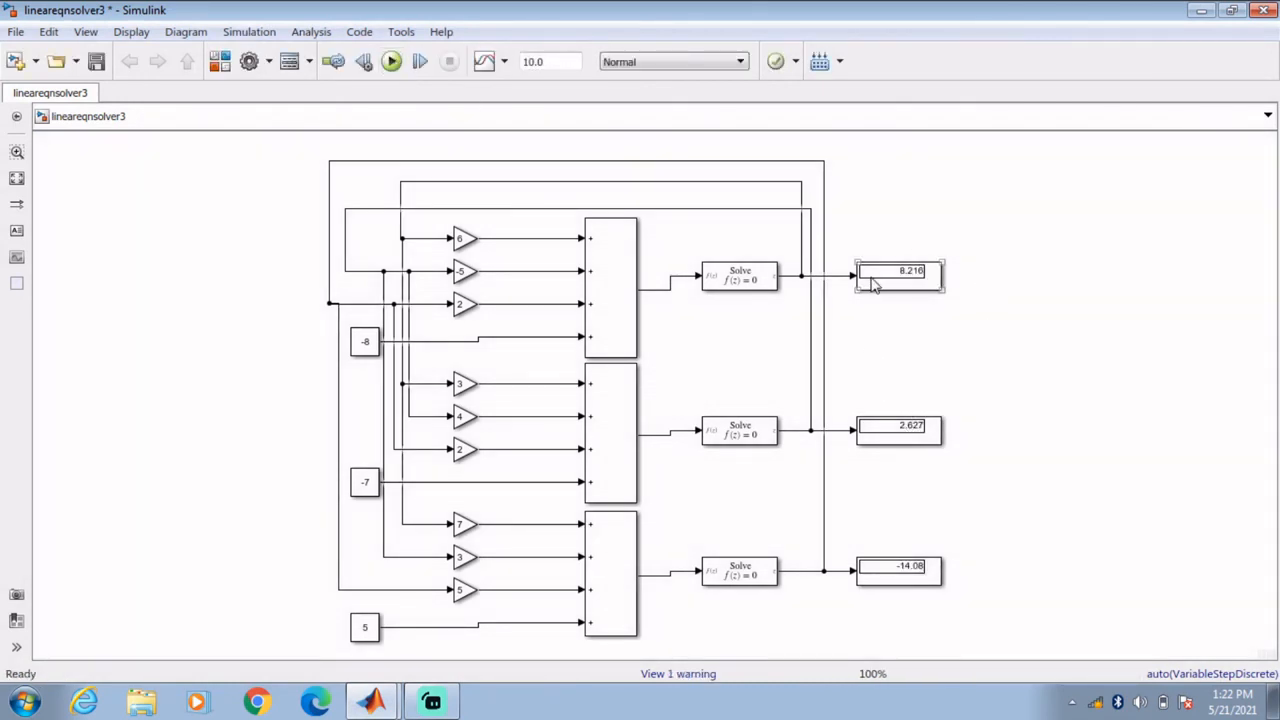
{"action": "left_click", "coordinate": [1020, 287]}
{"action": "left_click", "coordinate": [905, 585]}
{"action": "scroll", "coordinate": [798, 368], "scroll_direction": "up", "scroll_amount": 1}
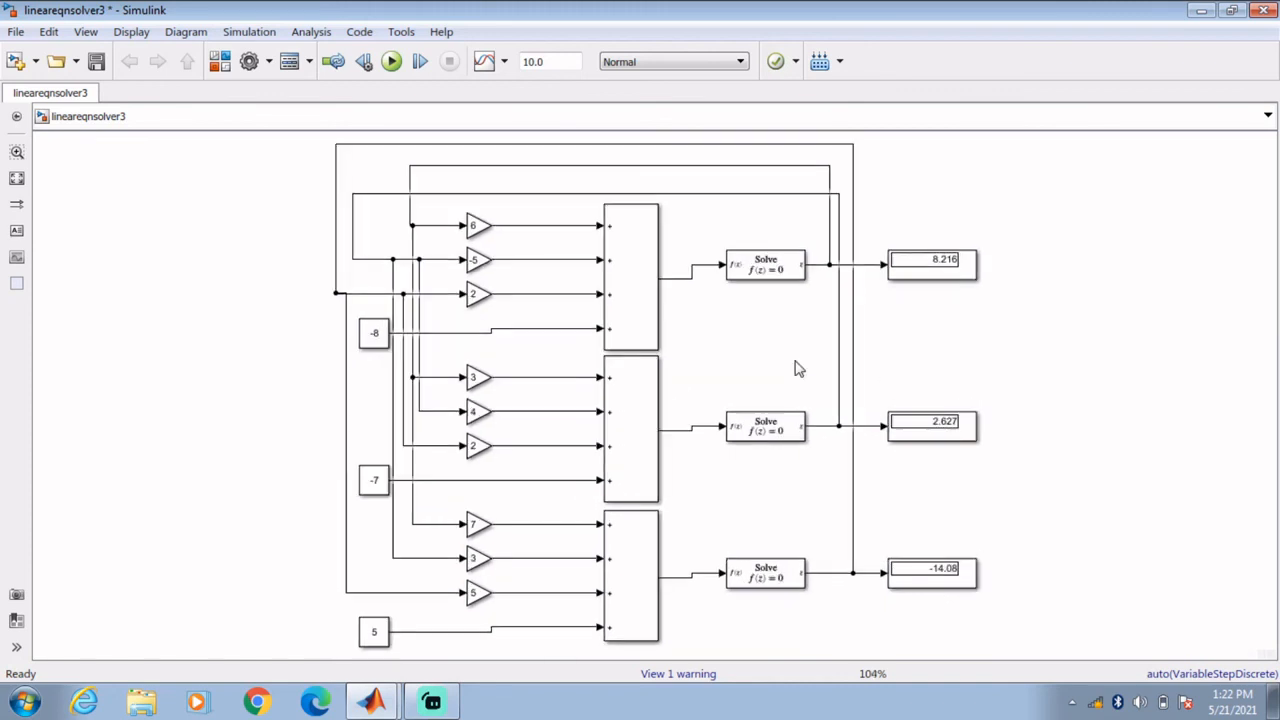